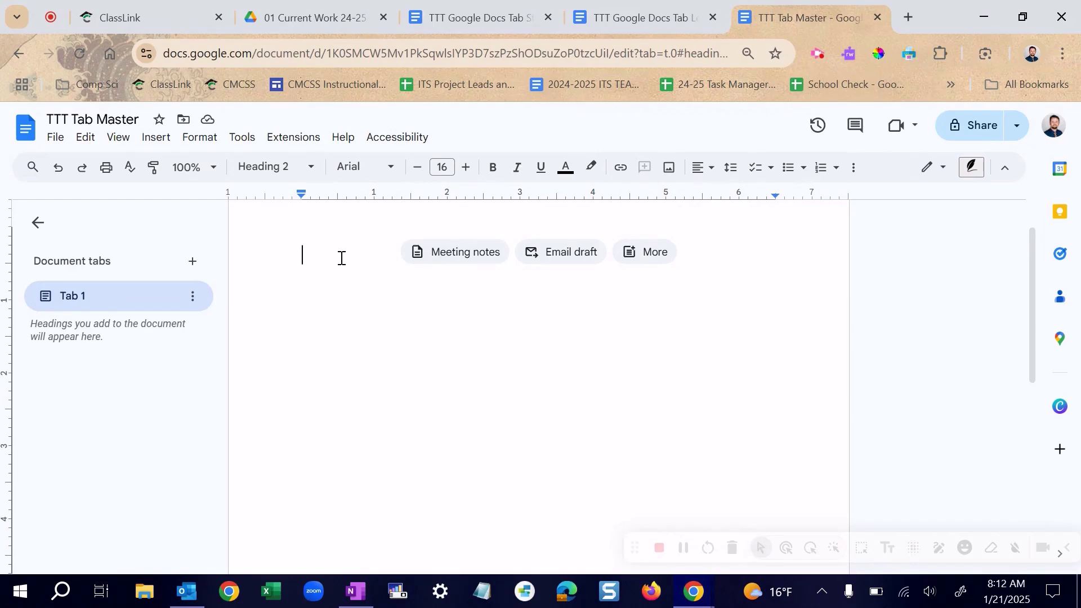
- Type 'Title' on the page and give it the Title paragraph style
type("Title")
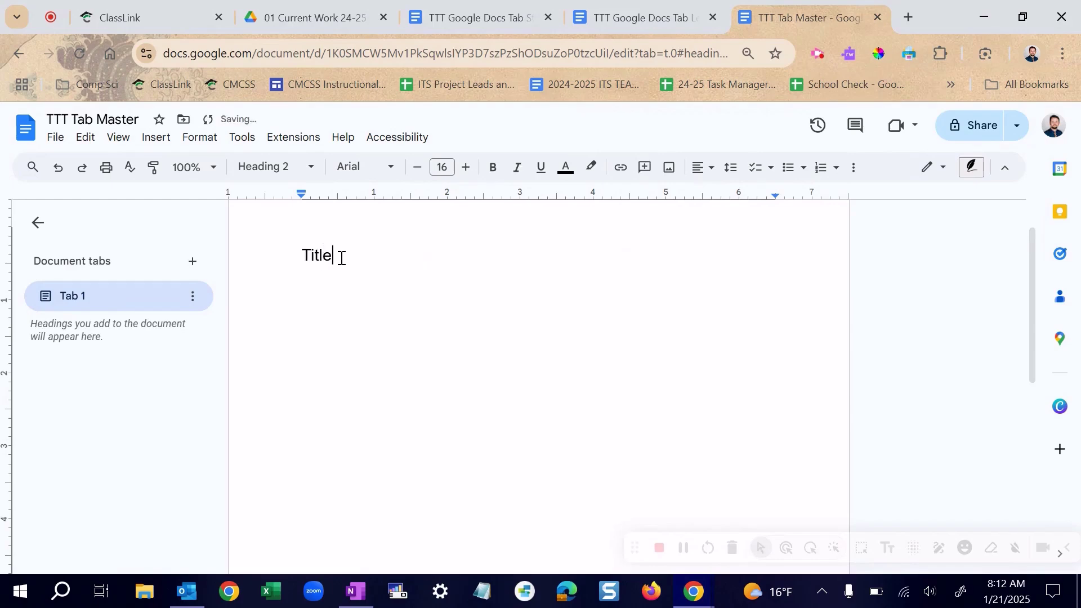
left_click_drag(338, 257, 289, 258)
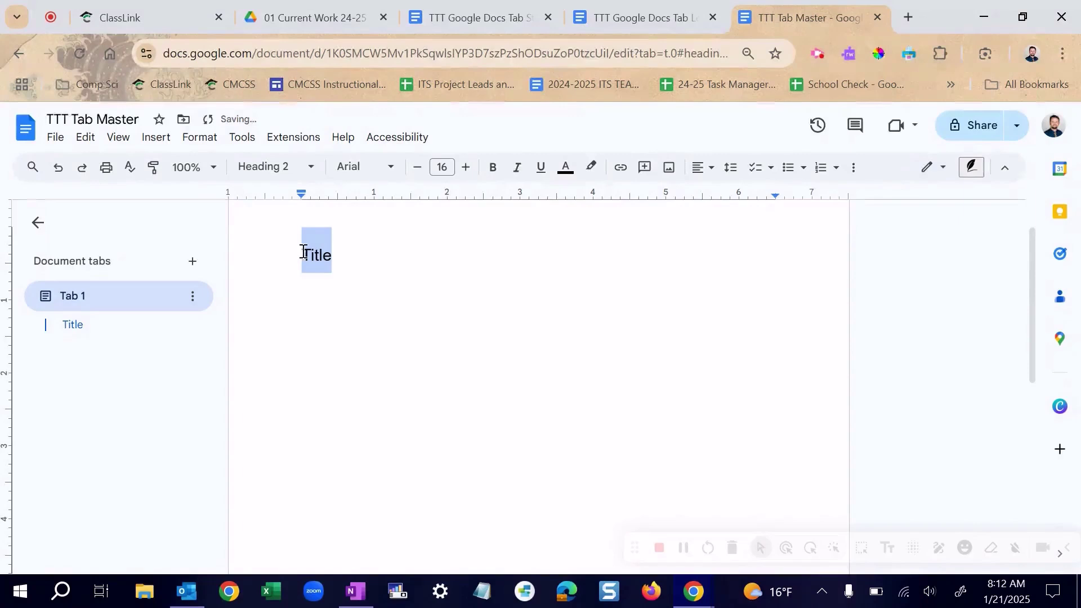
left_click(273, 170)
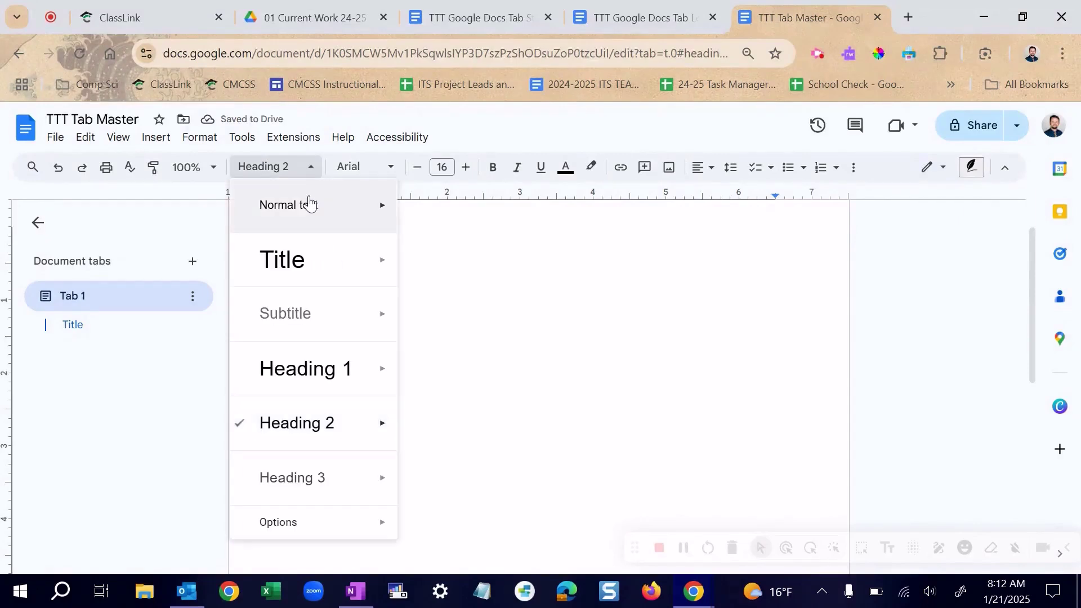
mouse_move(295, 214)
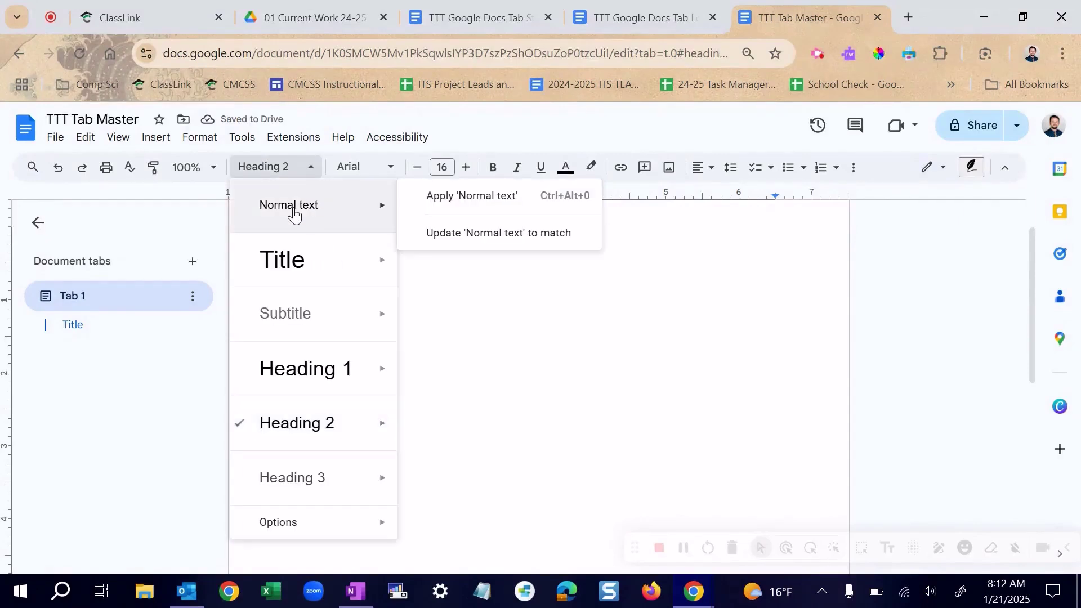
left_click(298, 264)
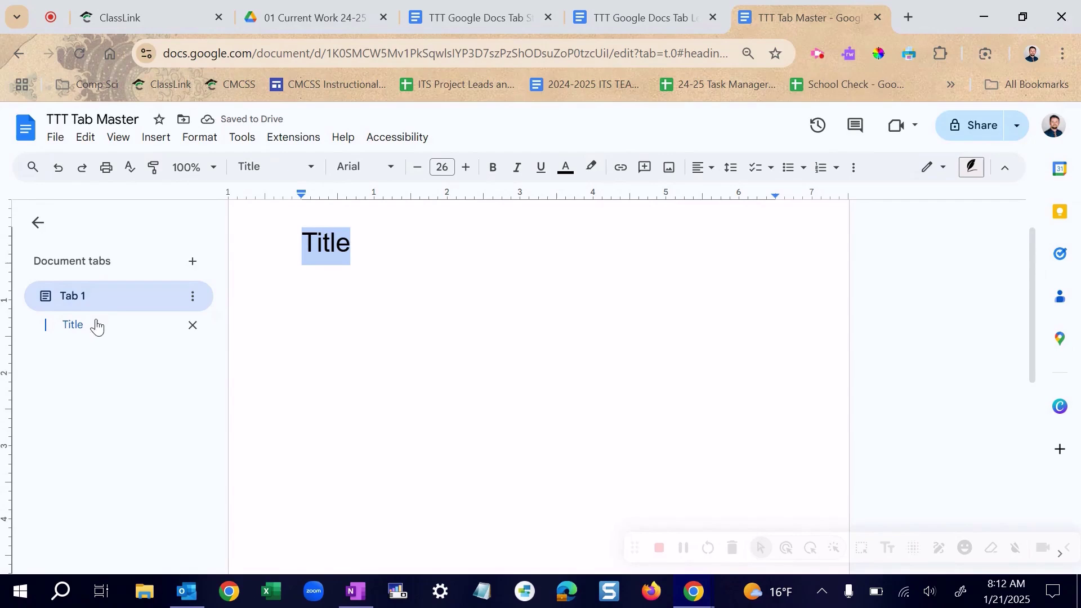
- Add a 'Heading' line below the title styled as Heading 1
left_click(391, 256)
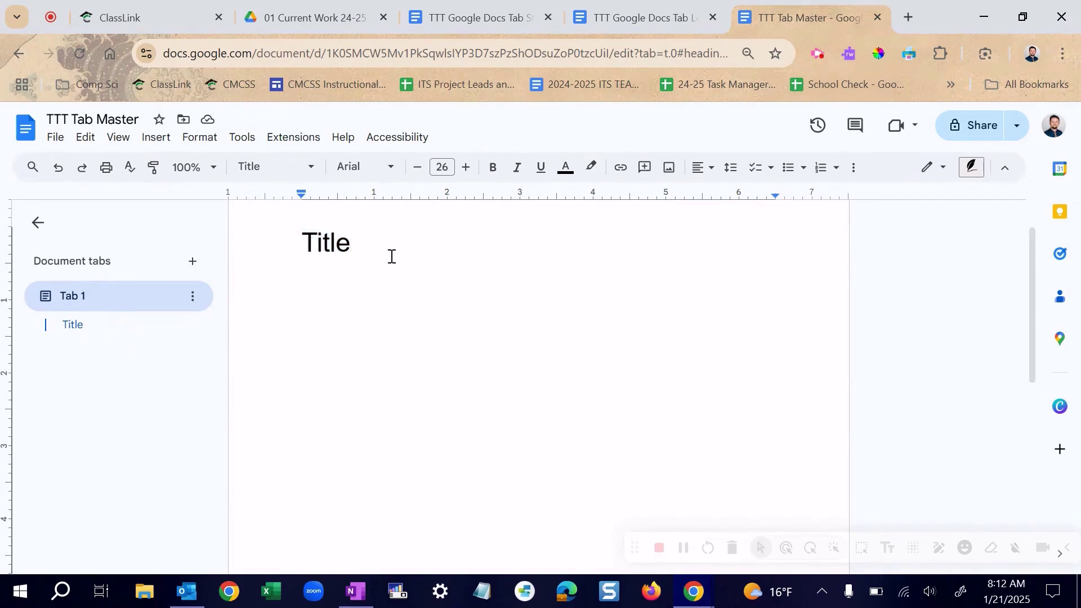
key("Return")
type("Heading")
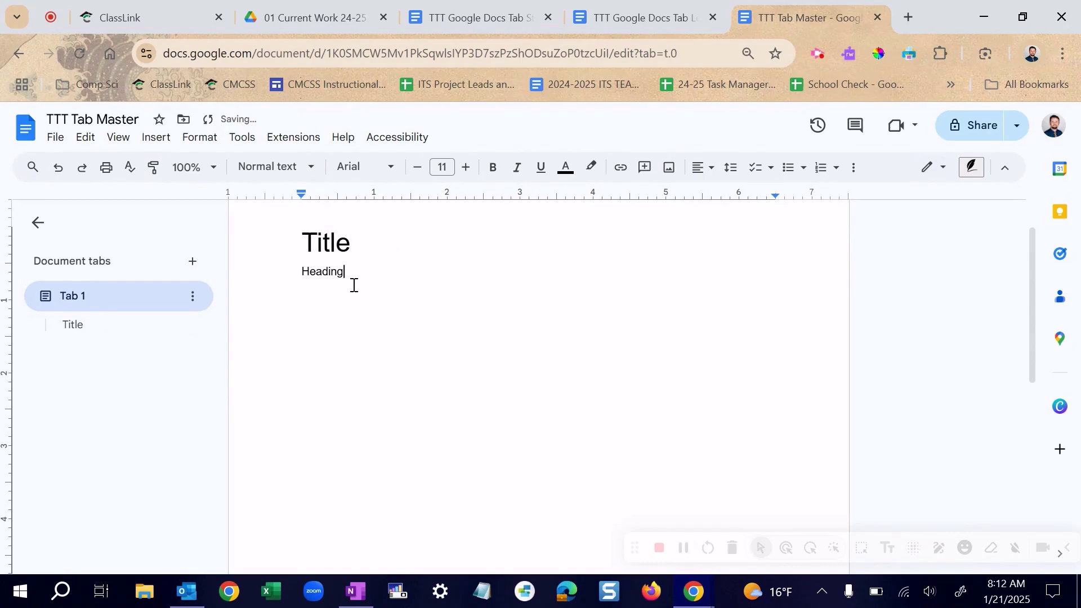
double_click(331, 277)
left_click(280, 167)
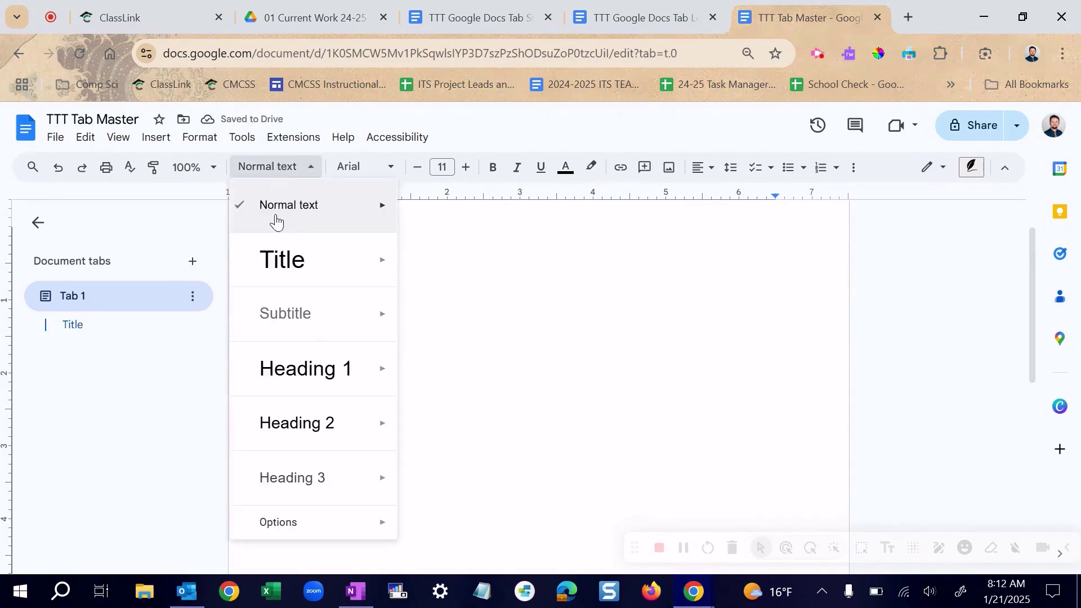
left_click(283, 383)
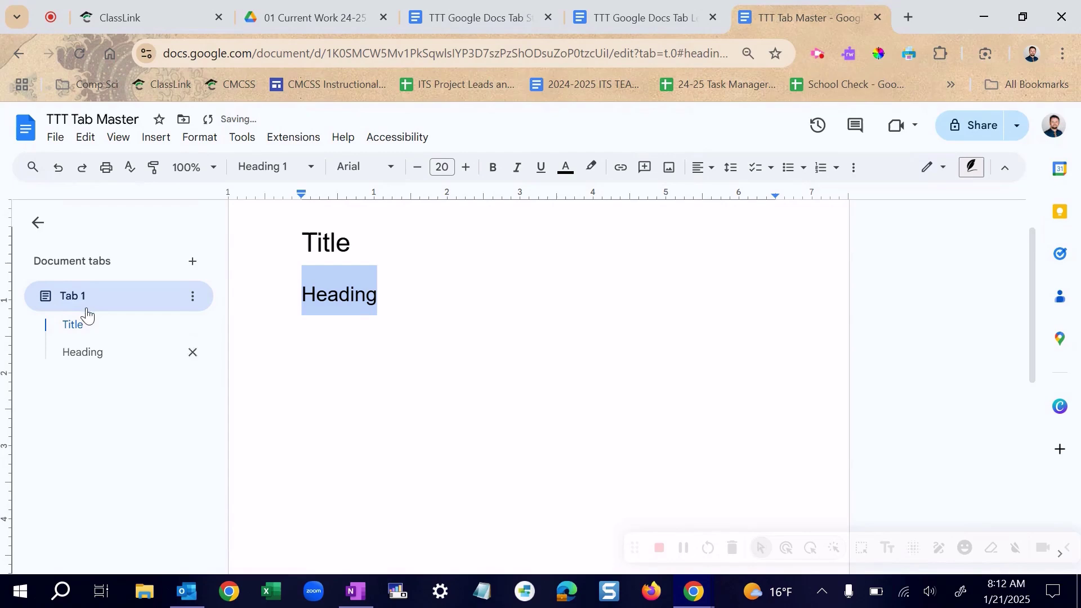
- Insert the normal-text line 'Normal text just like this.' directly under Title
left_click(393, 254)
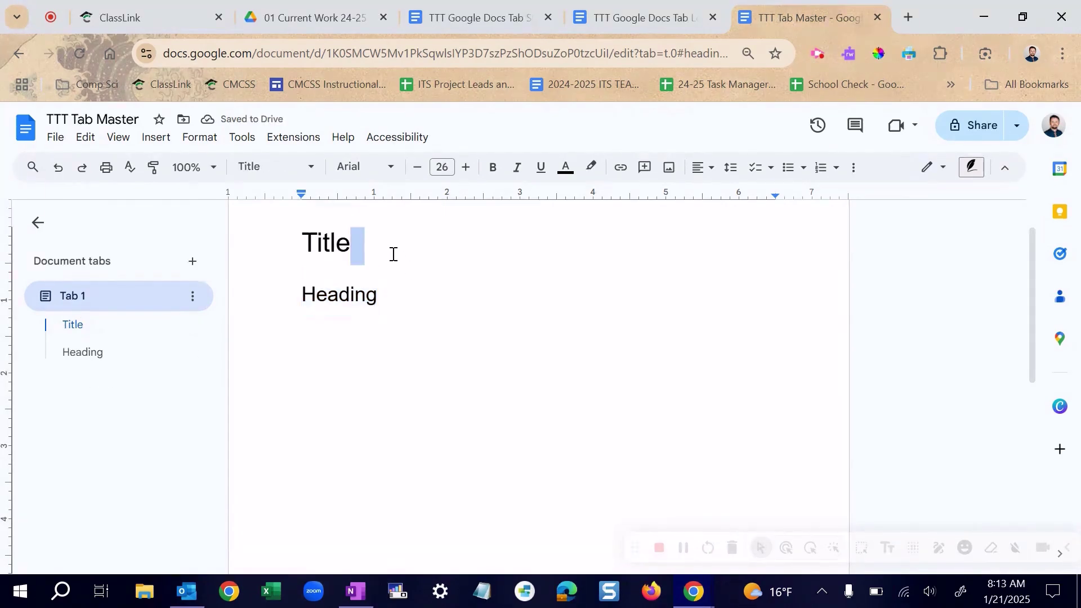
key("Return")
type("Normal")
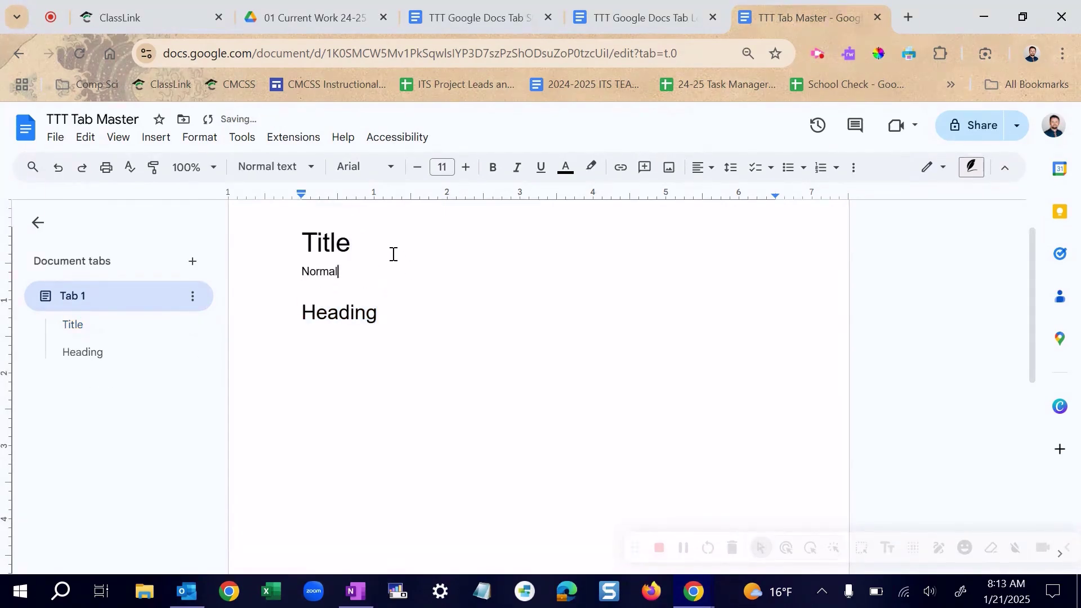
type(" text just like this.")
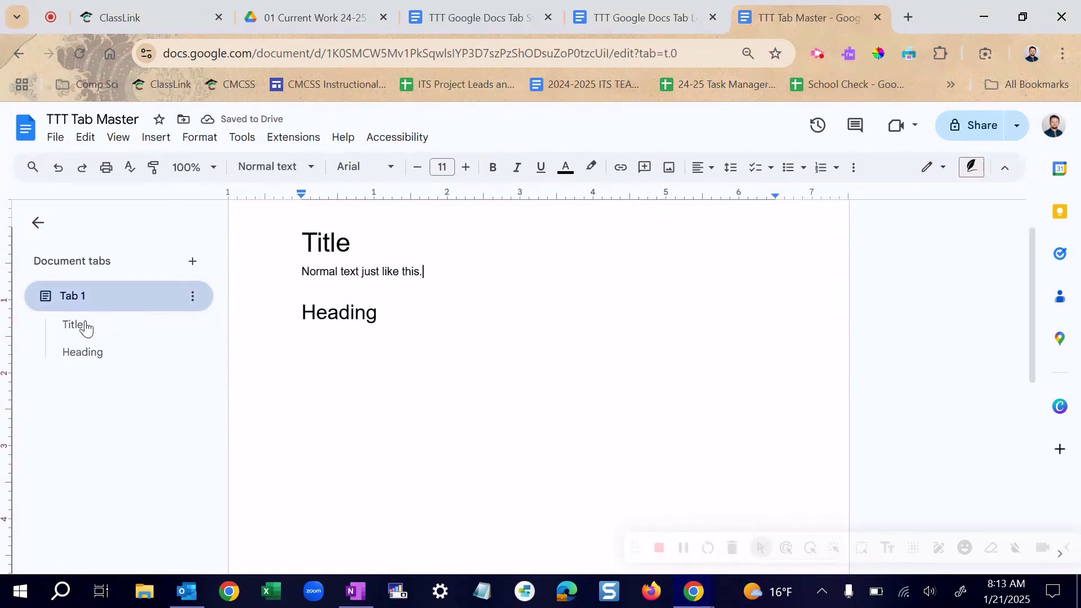
- Jump to the Title and Heading outline entries, then rename Tab 1 to 'Example'
left_click(70, 336)
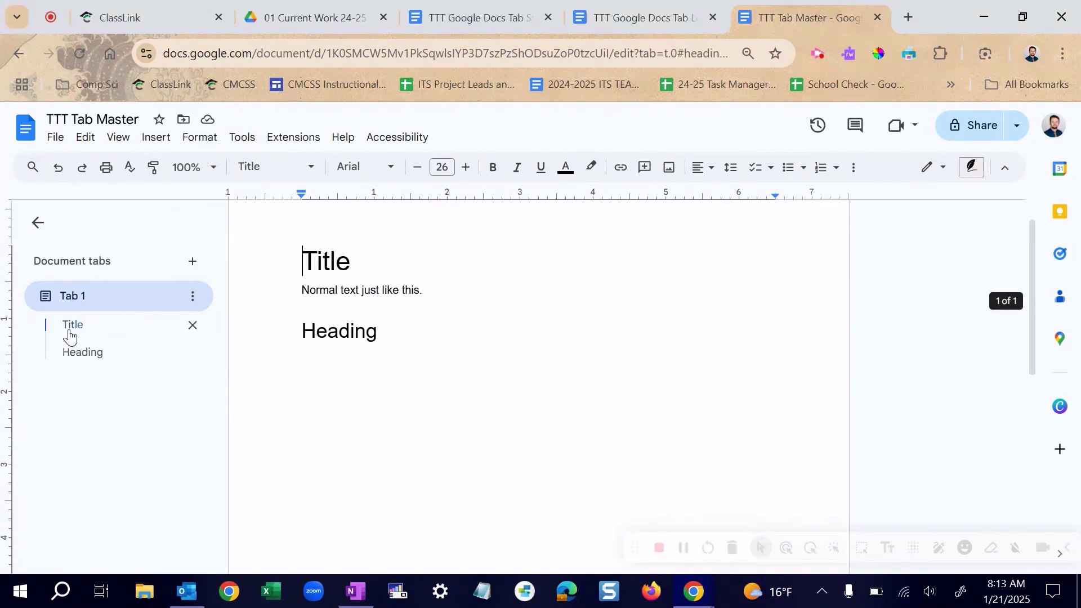
left_click(84, 355)
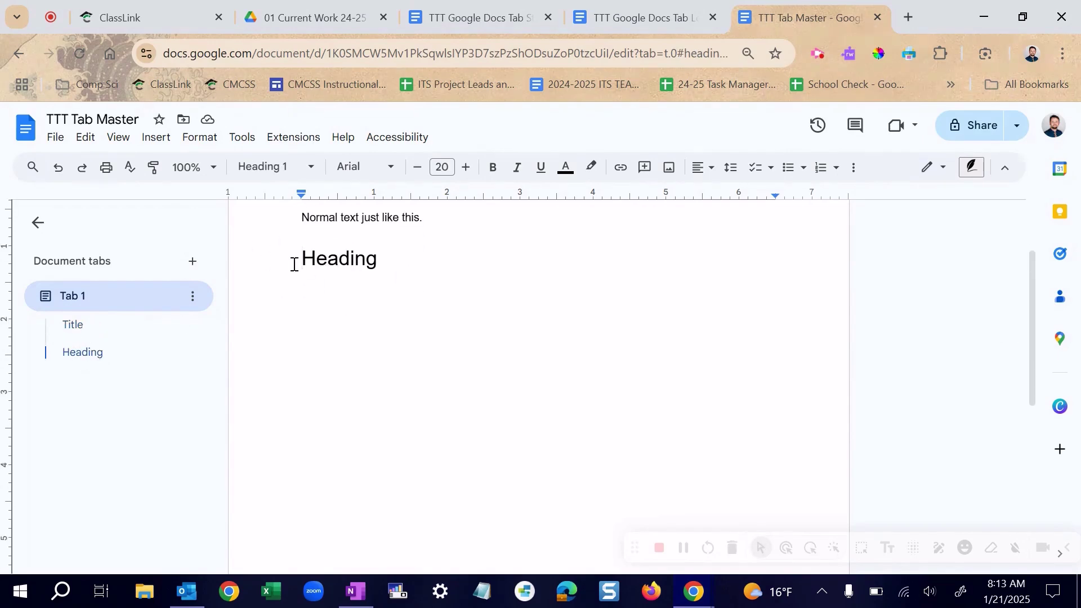
left_click(194, 297)
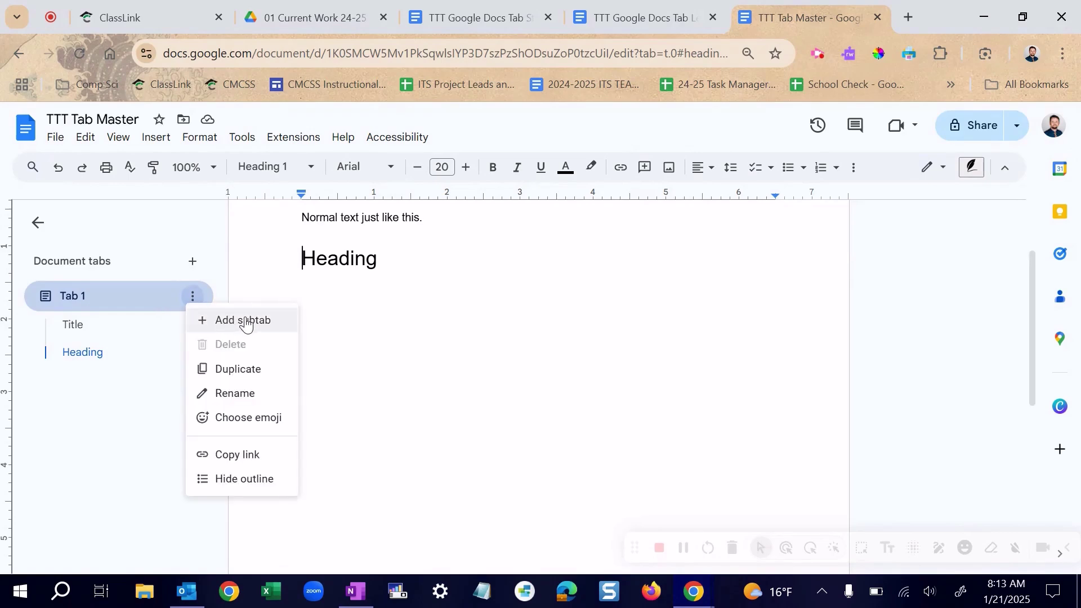
left_click(230, 394)
type("Example")
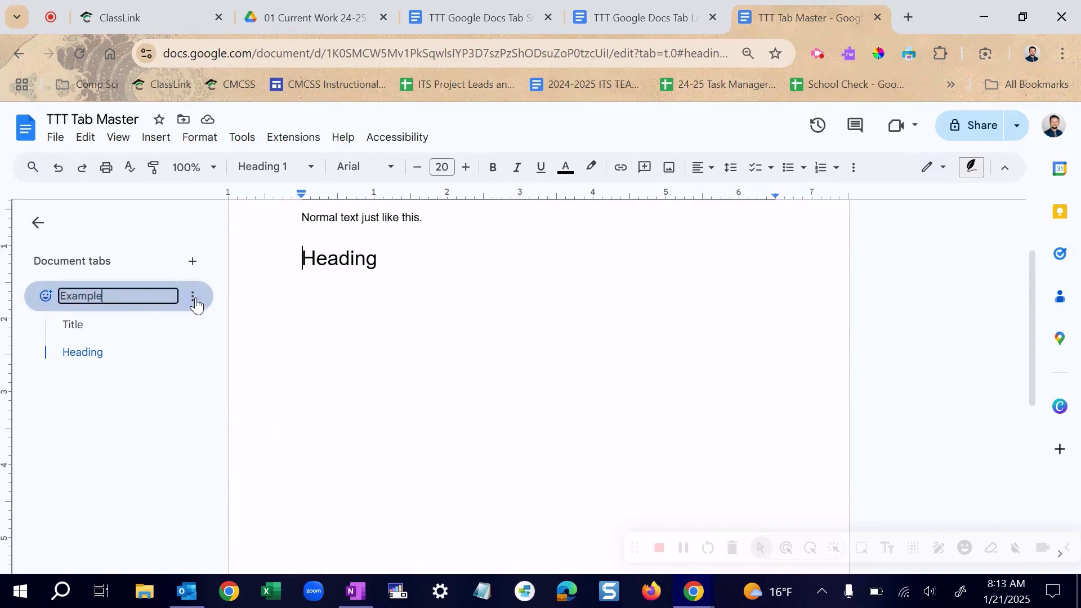
- Hide the Example tab's outline and add a new blank Tab 2
left_click(193, 297)
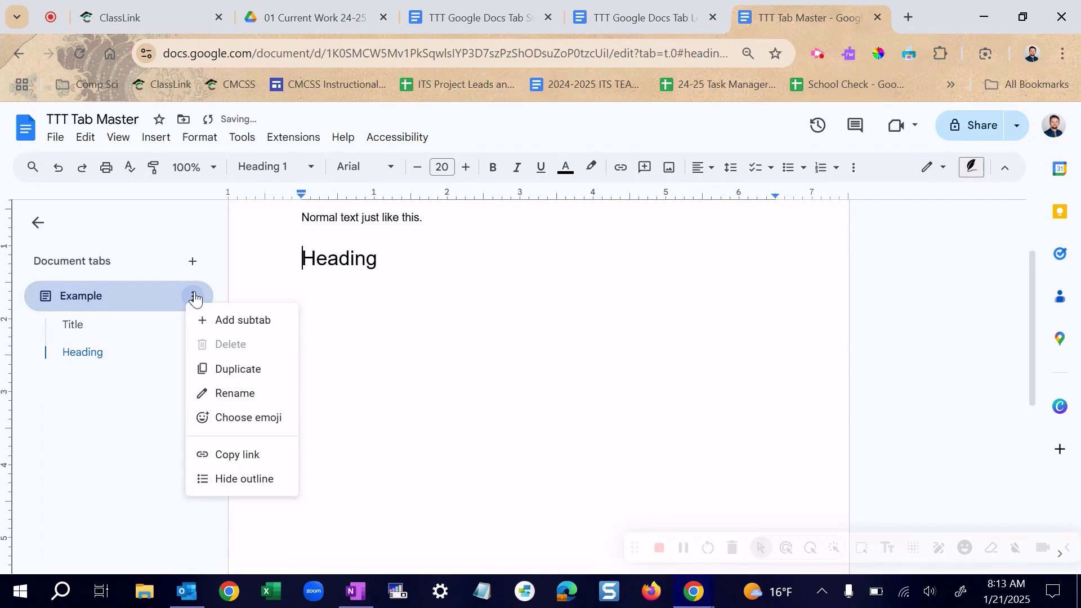
left_click(239, 480)
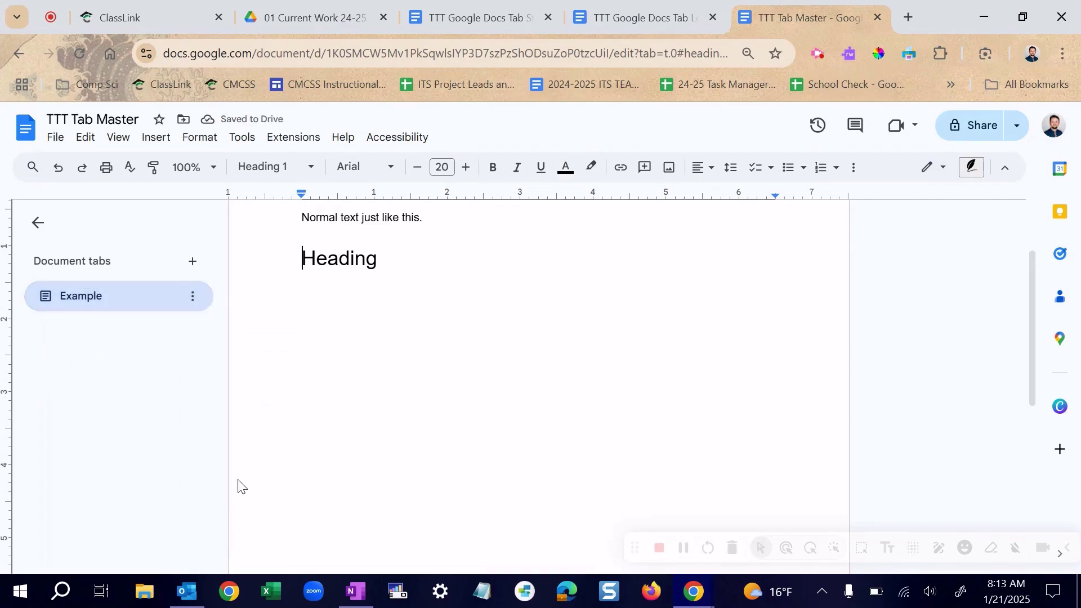
left_click(193, 264)
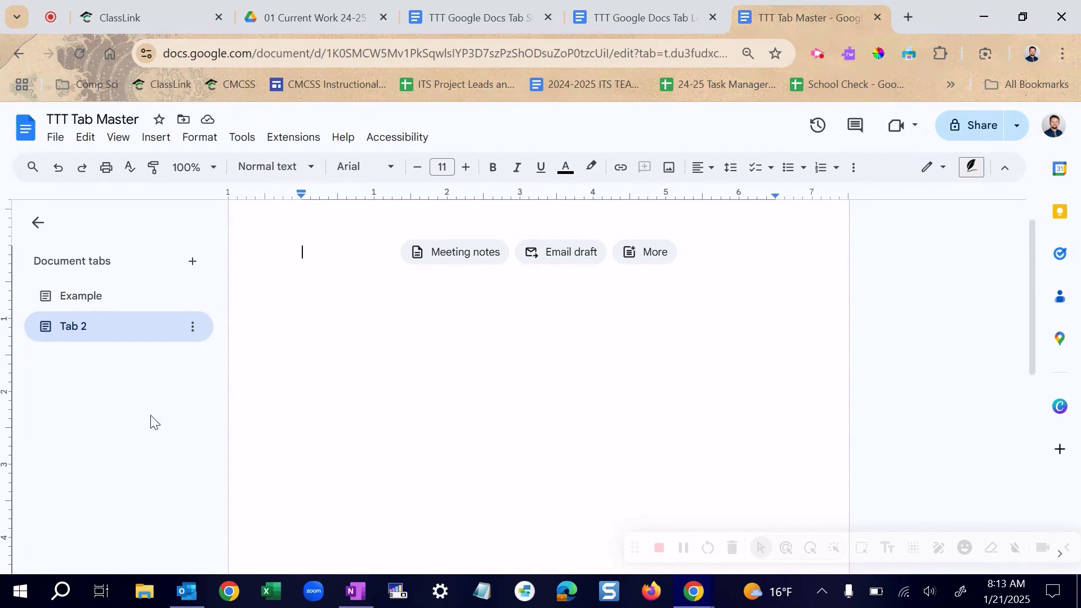
- In the lesson plan document, view the Welcome! and 1. Clear Target & Standards tabs
left_click(667, 12)
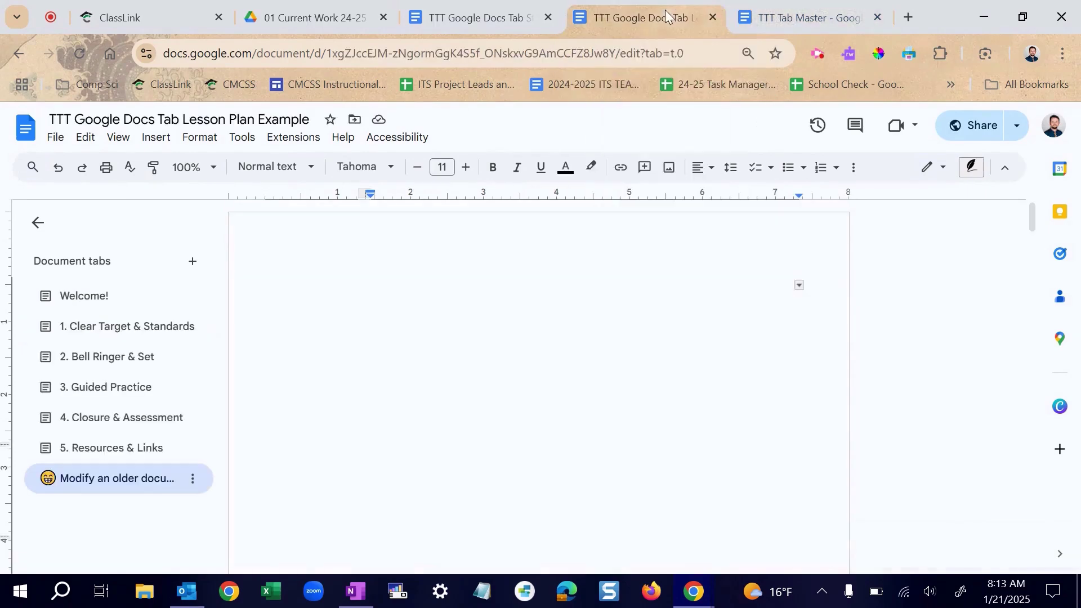
left_click(92, 307)
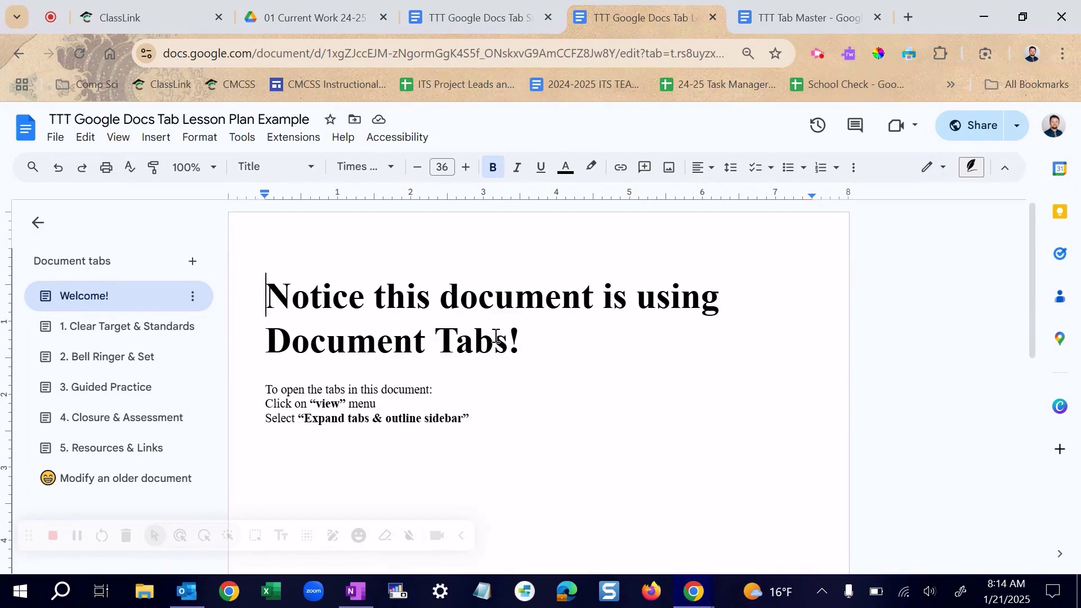
left_click(89, 340)
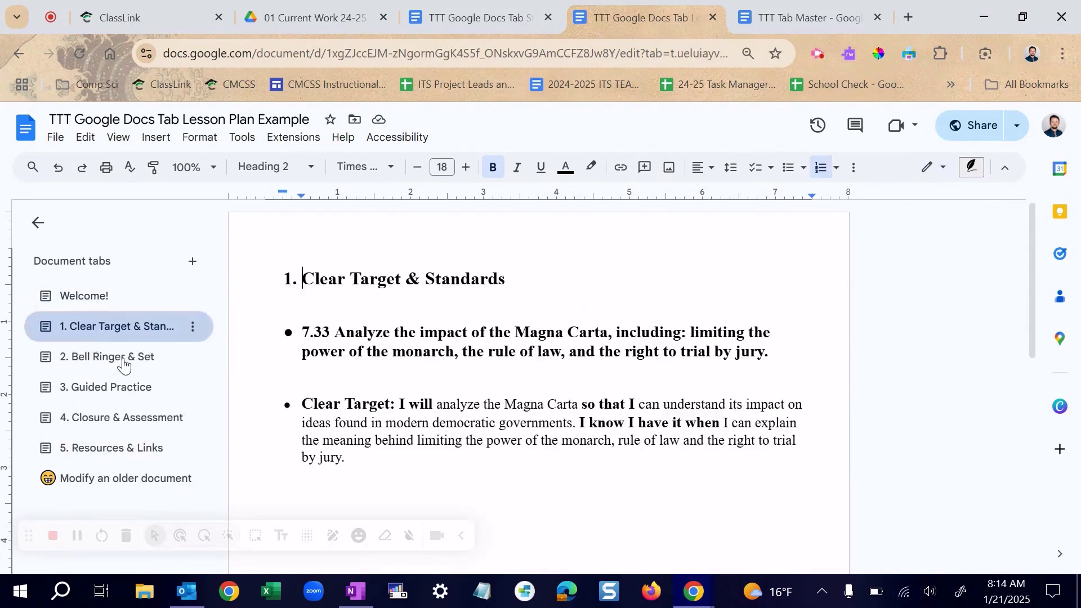
- Step through Bell Ringer & Set, Guided Practice, Closure & Assessment, and Resources & Links
left_click(118, 369)
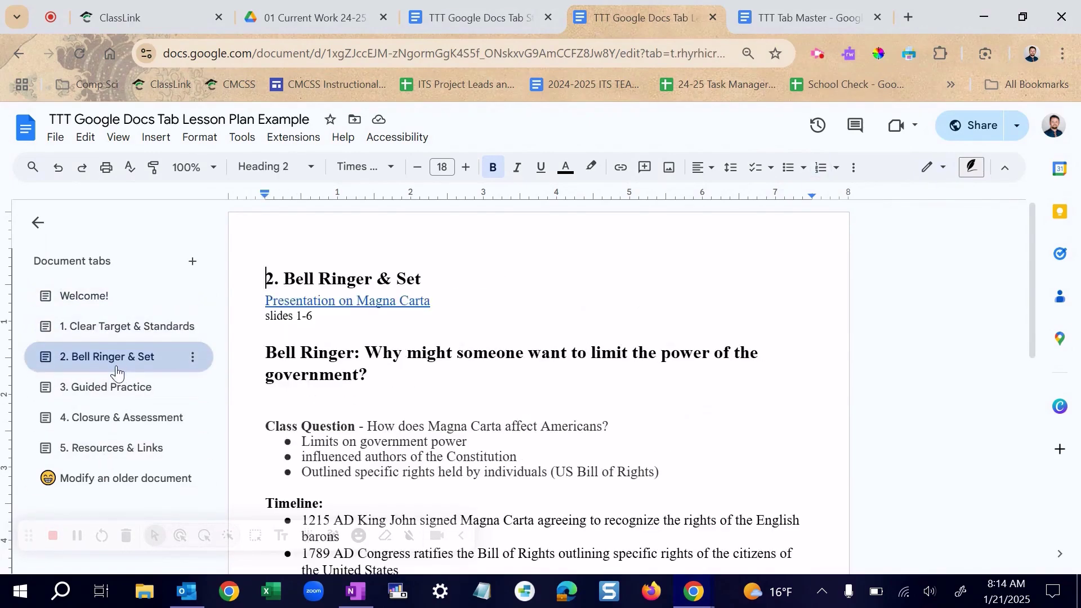
left_click(115, 392)
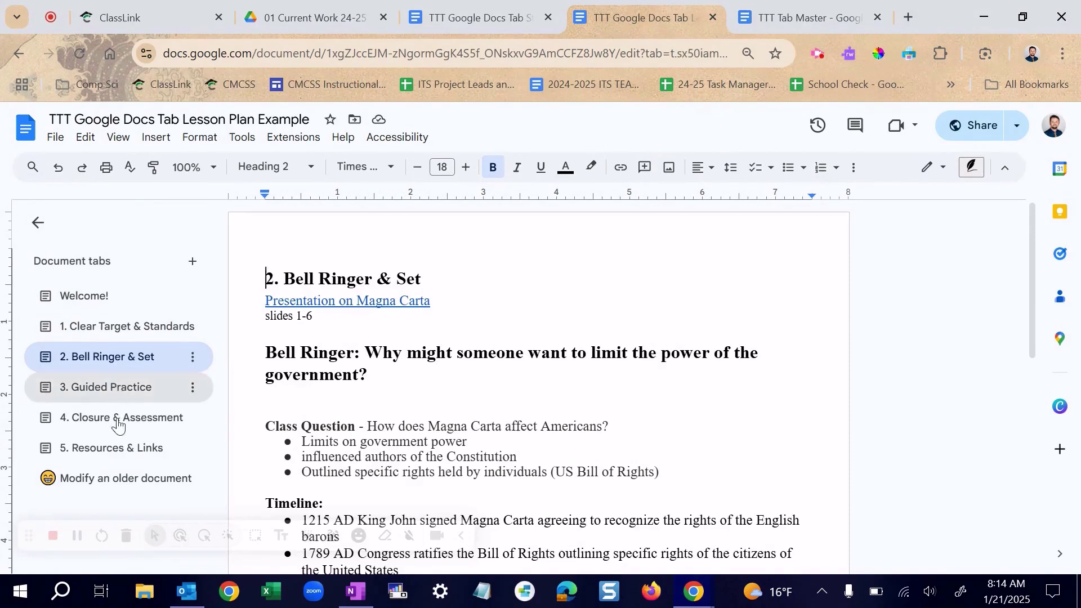
left_click(126, 429)
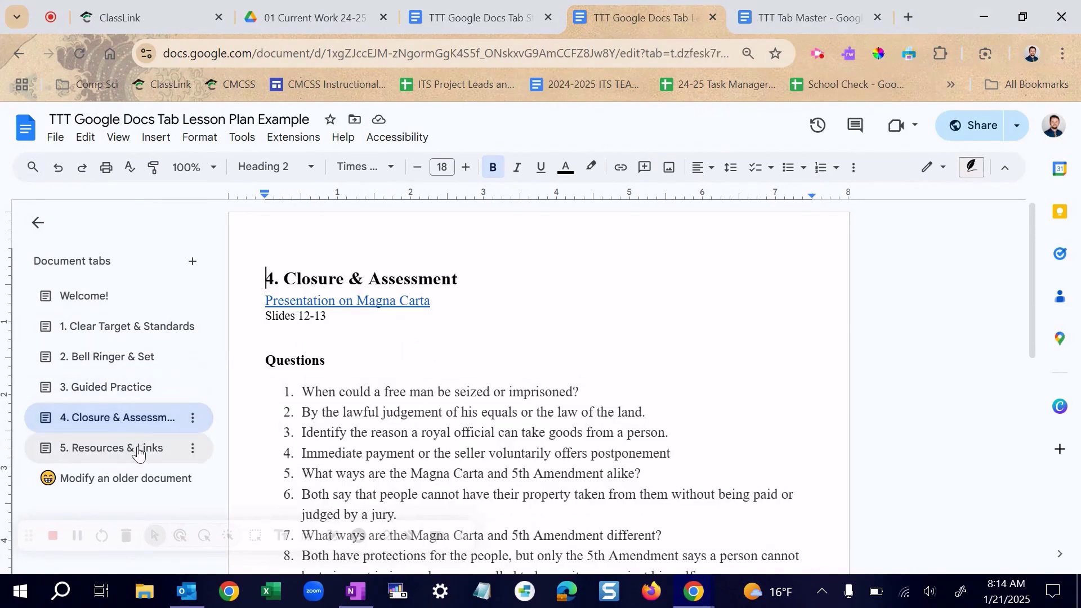
left_click(133, 453)
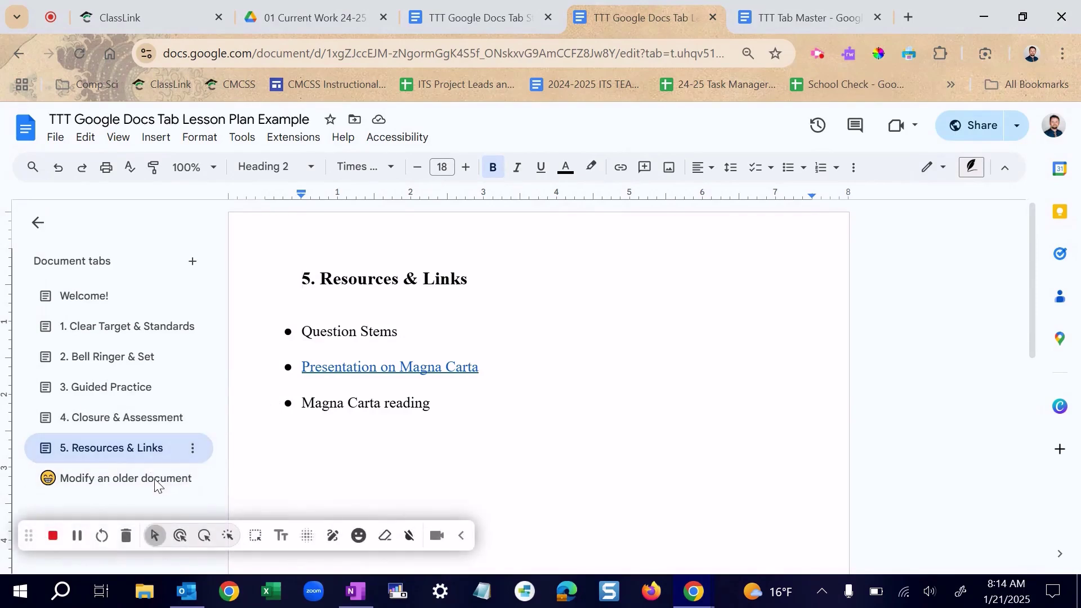
left_click_drag(41, 536, 627, 543)
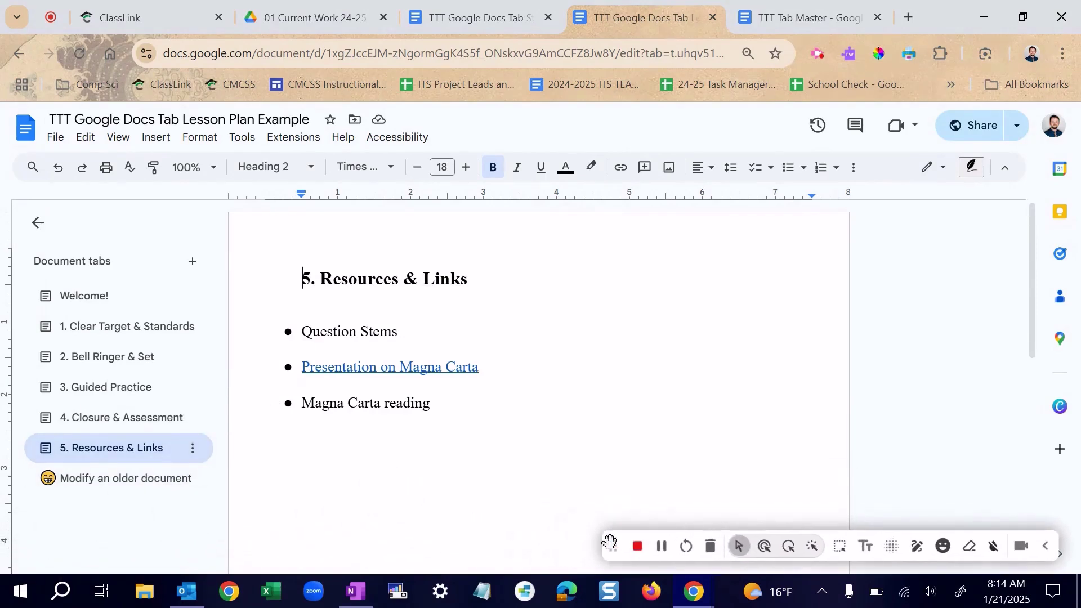
- Open the 'Modify an older document' tab and select its LESSON heading line
left_click(137, 492)
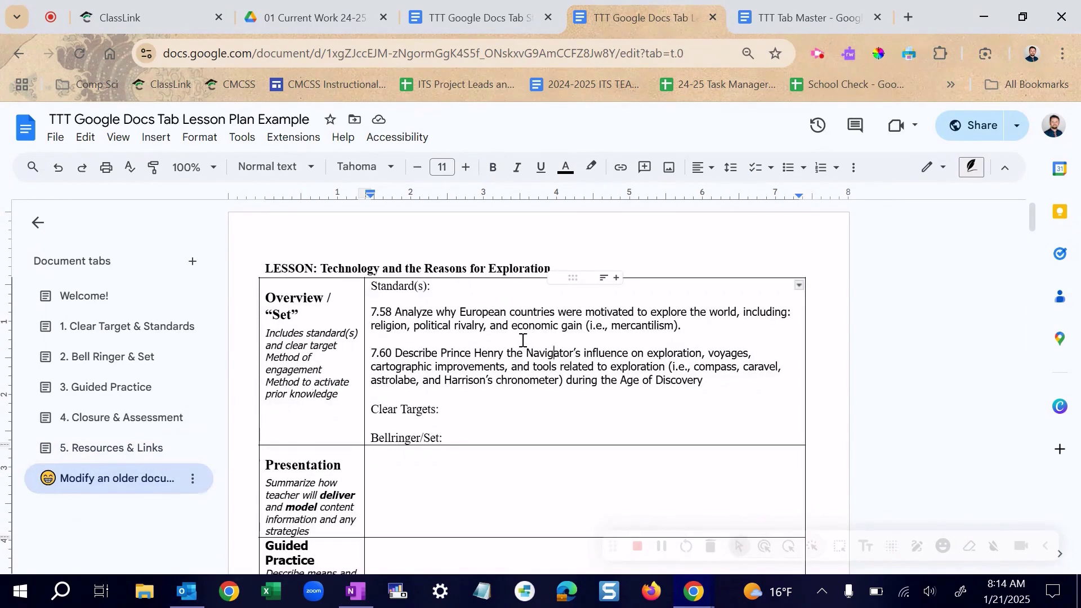
double_click(334, 268)
left_click(334, 269)
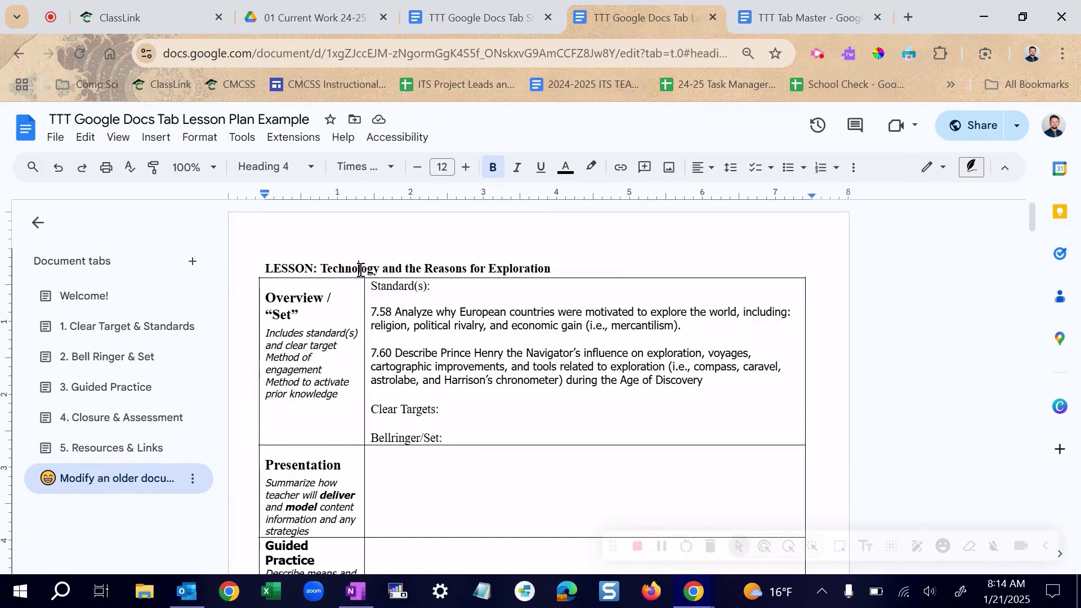
triple_click(361, 269)
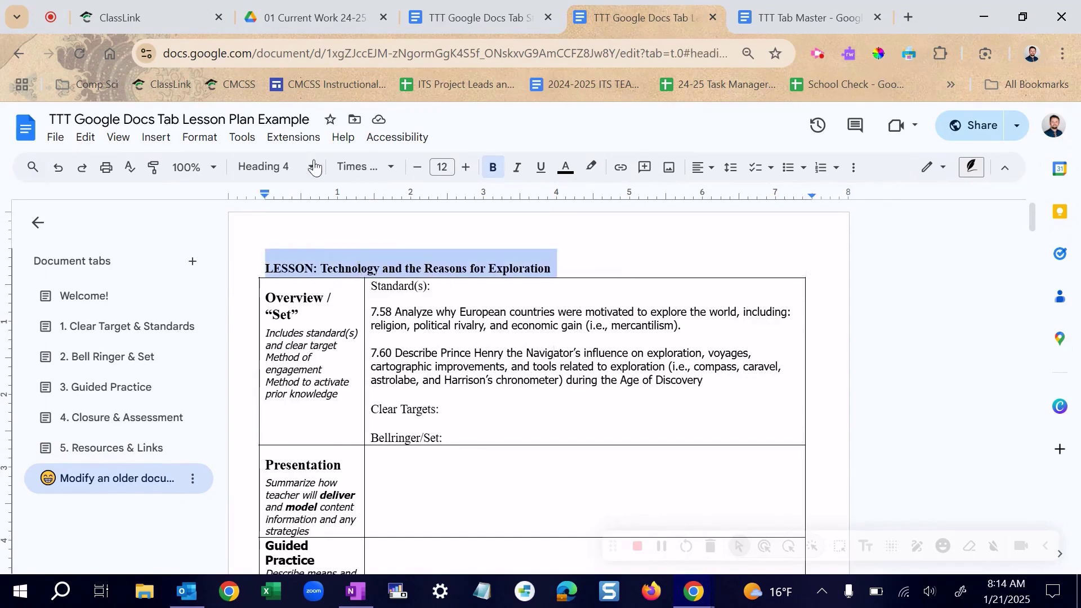
- Turn on Show outline for the 'Modify an older document' tab
left_click(192, 483)
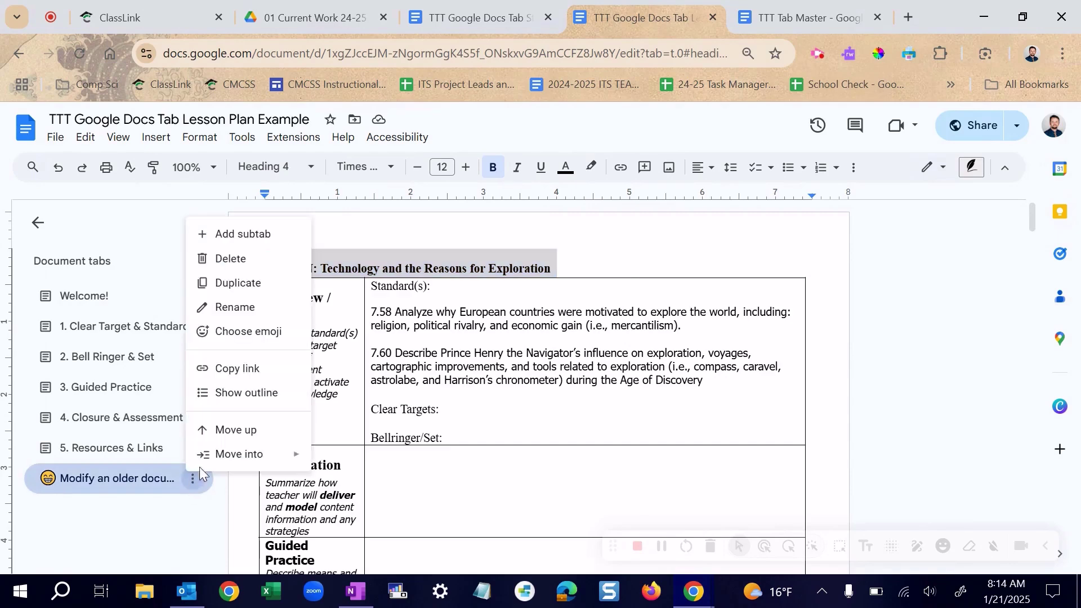
left_click(236, 395)
scroll(150, 496, "down", 1)
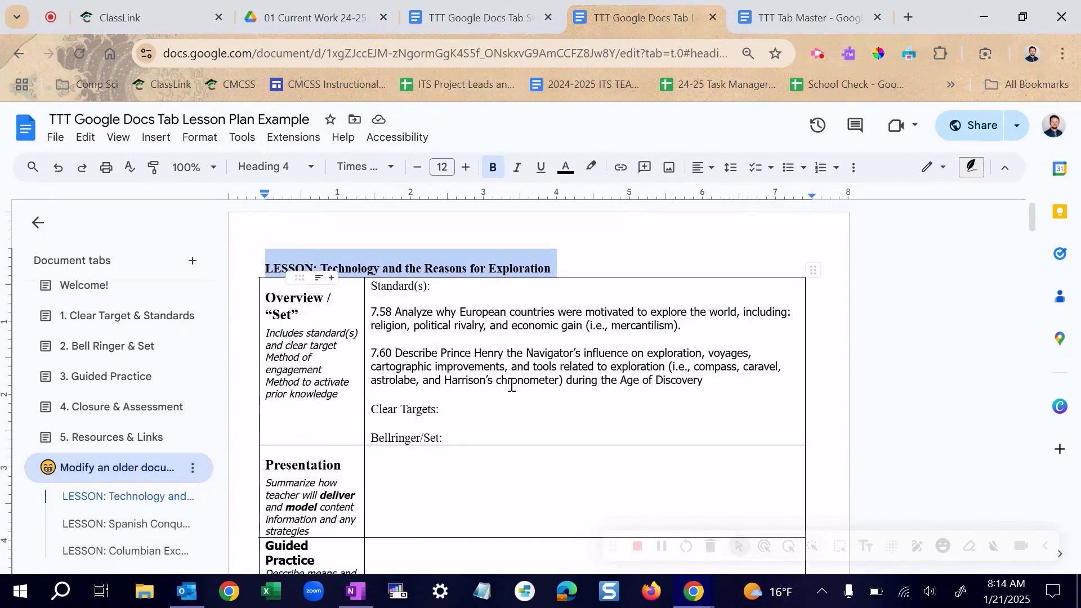
scroll(523, 382, "down", 5)
scroll(523, 382, "down", 10)
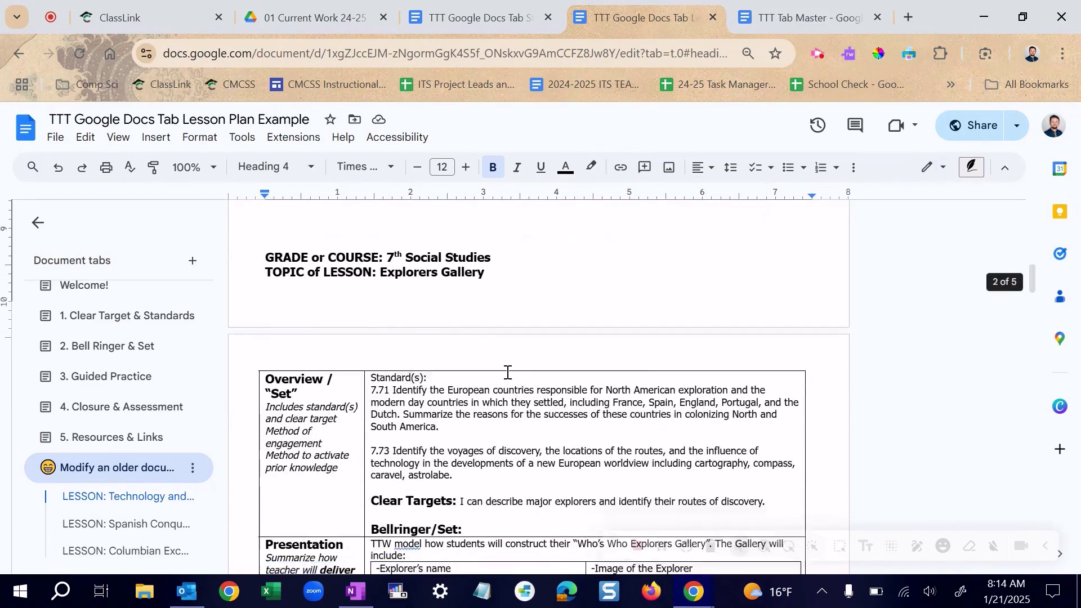
scroll(507, 373, "down", 10)
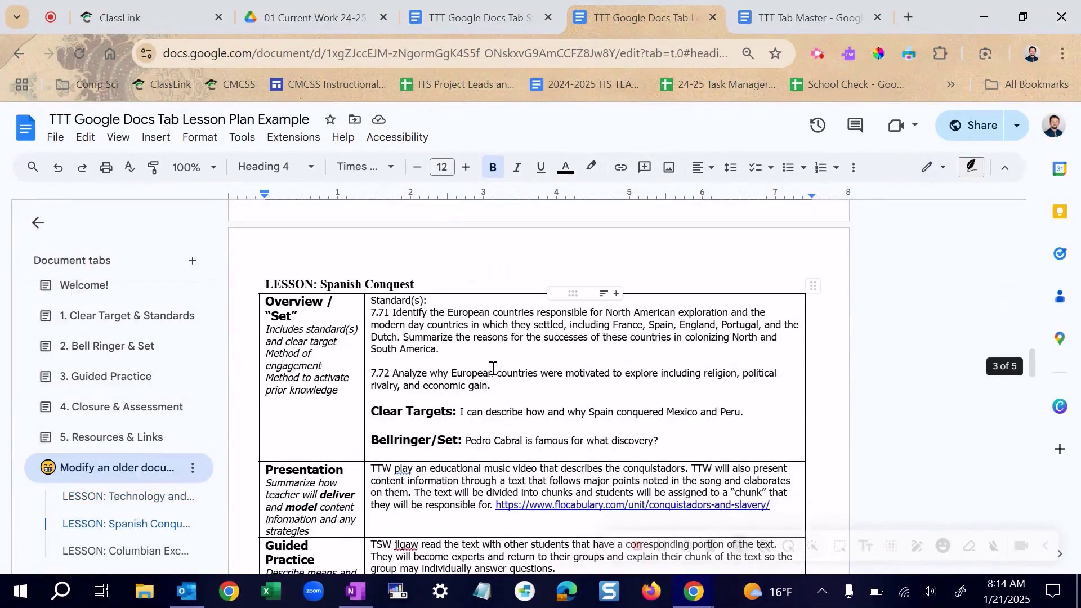
scroll(493, 369, "down", 4)
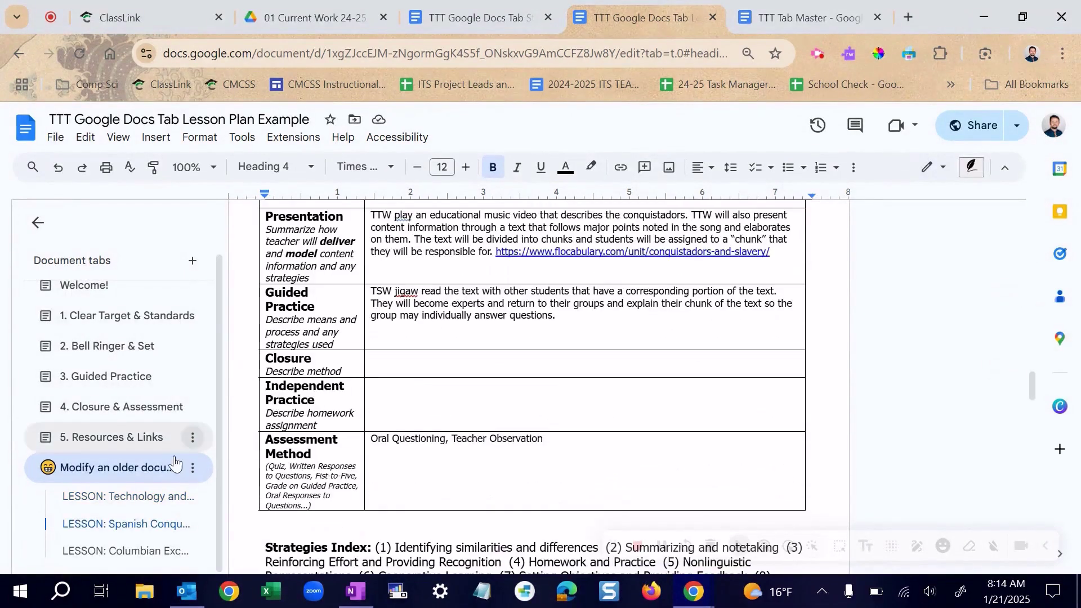
- Jump to the Technology, Spanish Conquest and Columbian Exchange lessons, then open the student example
left_click(138, 500)
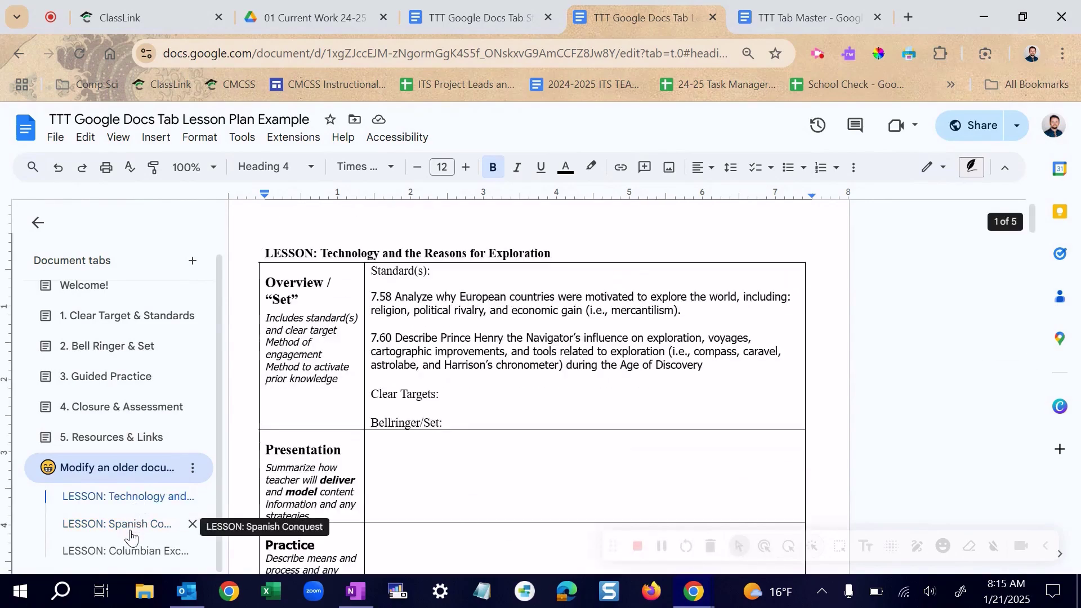
left_click(130, 532)
left_click(132, 554)
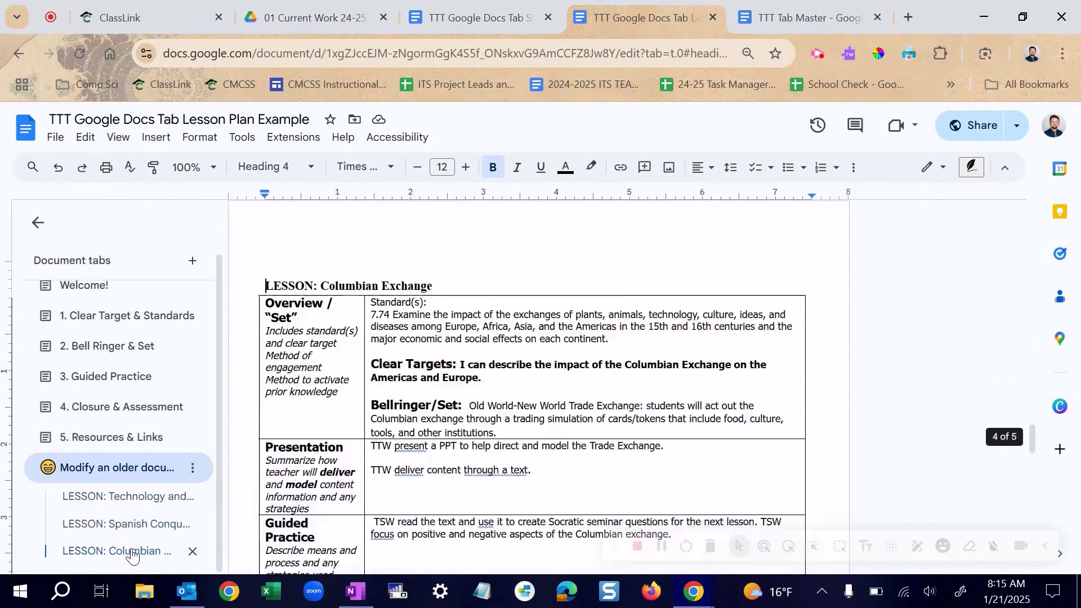
left_click(498, 12)
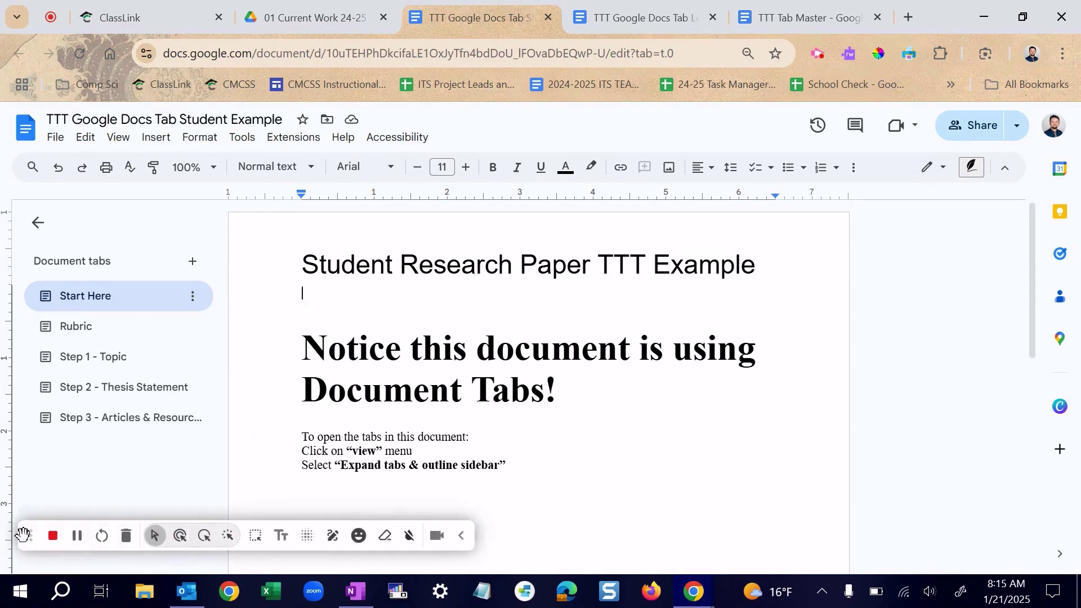
- View the Rubric, Step 1 - Topic, Step 2 - Thesis Statement and Step 3 - Articles & Resources tabs in turn
left_click_drag(28, 536, 635, 521)
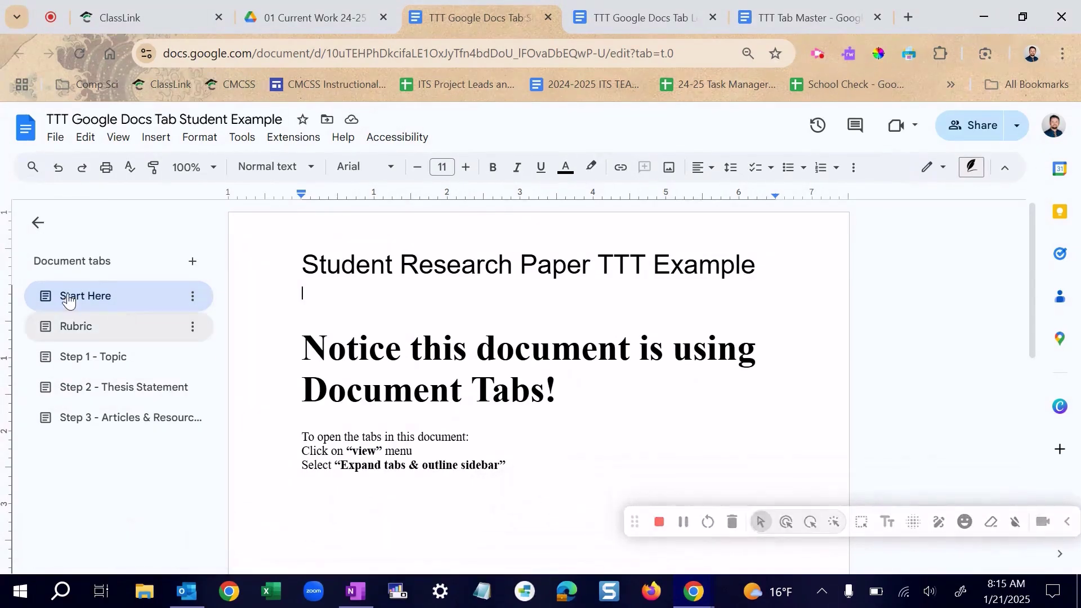
left_click(75, 330)
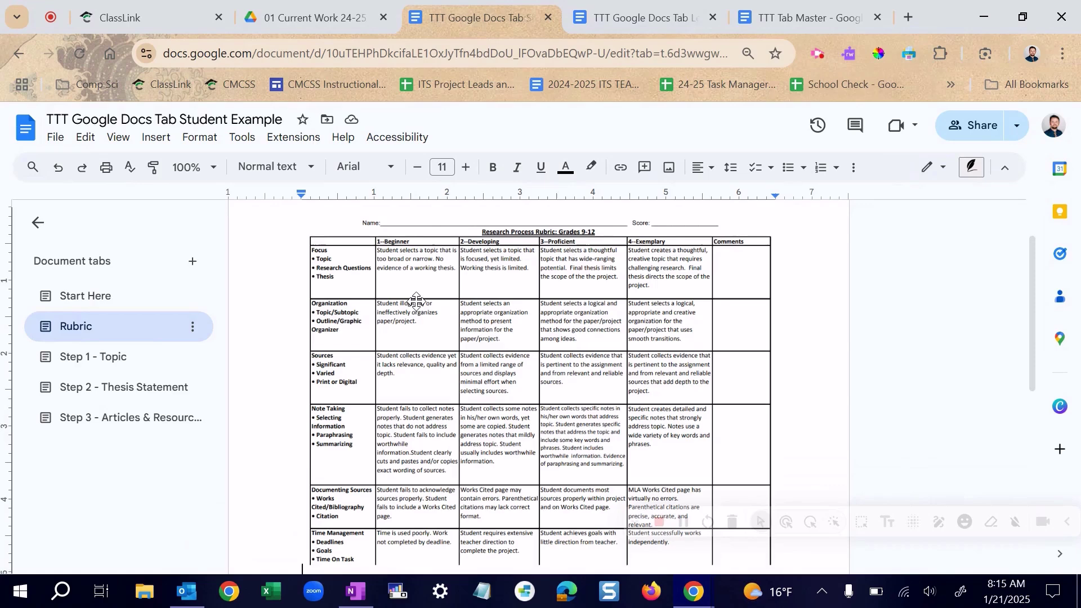
left_click(90, 356)
scroll(383, 241, "up", 2)
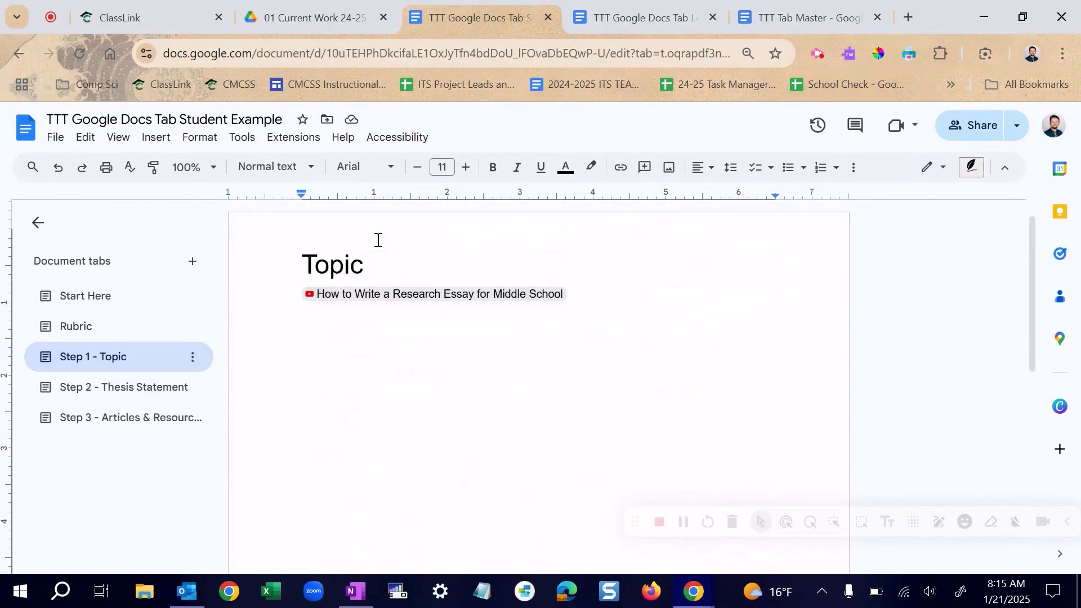
mouse_move(509, 304)
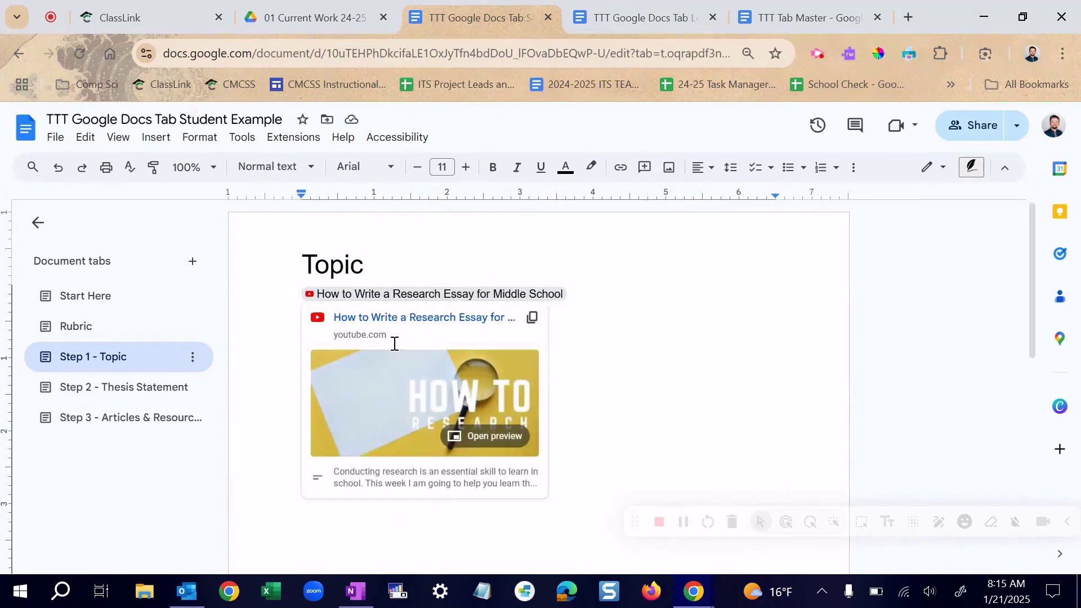
left_click(127, 397)
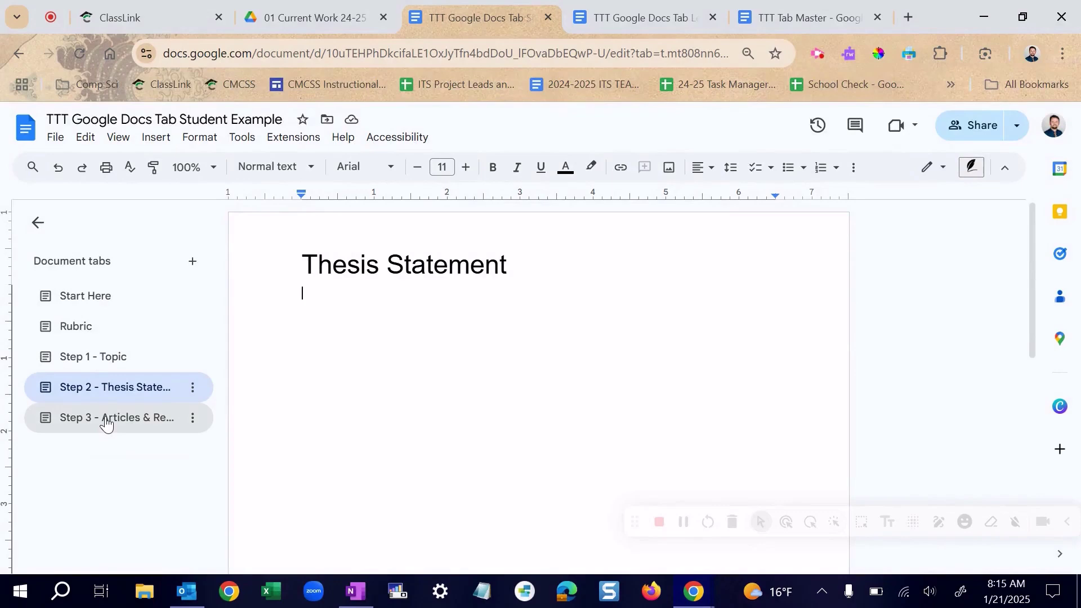
left_click(109, 425)
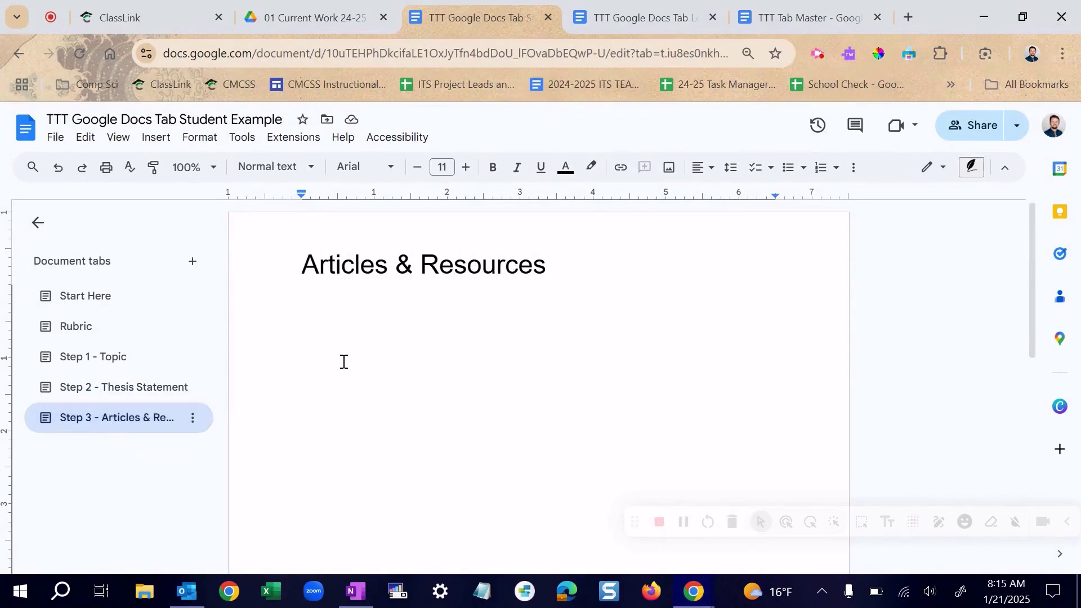